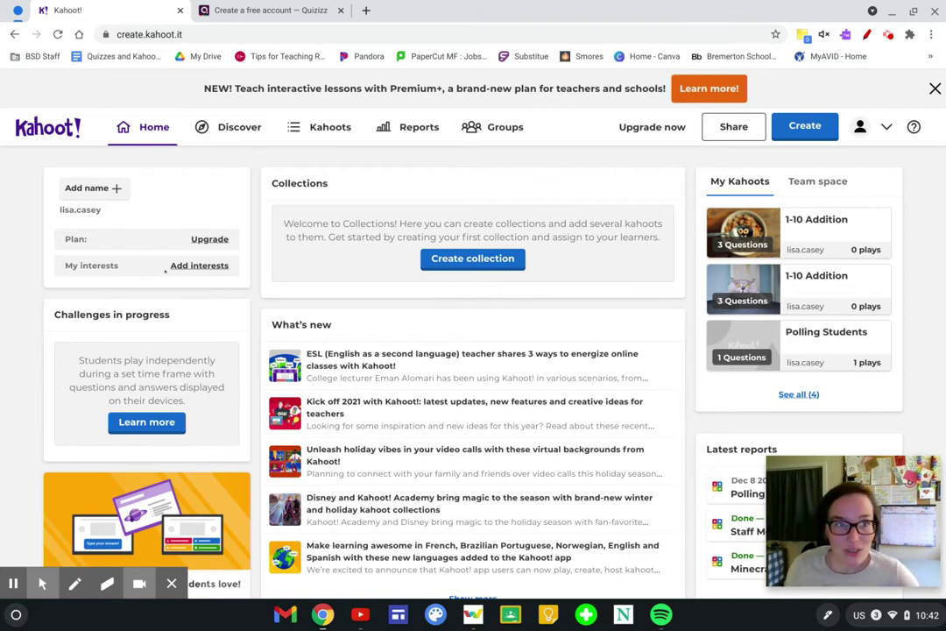
Step: Go to Kahoot!'s Discover page with its National Geographic, Disney and Marvel partner content
click(240, 130)
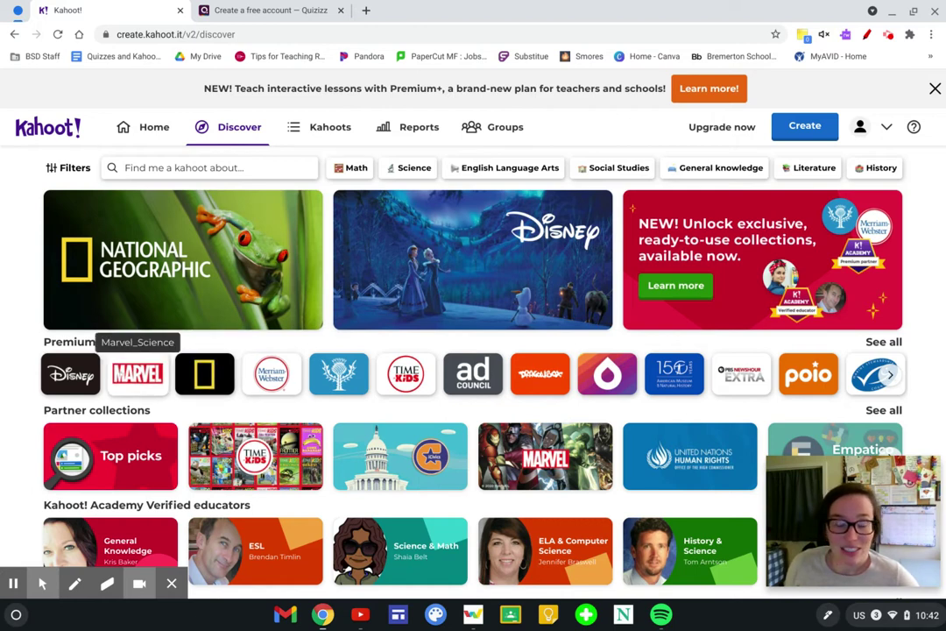
click(123, 374)
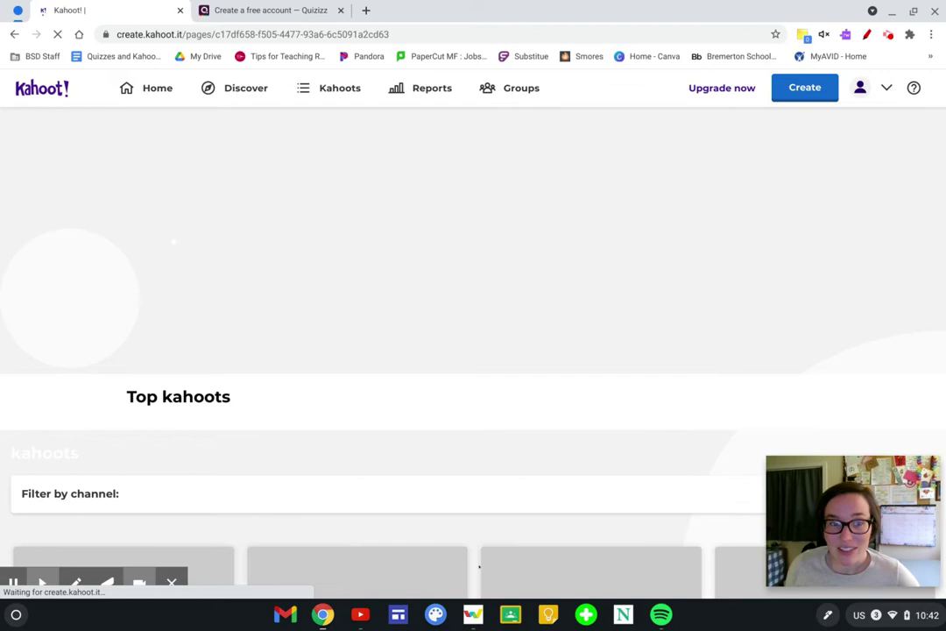
scroll(349, 386, down, 2)
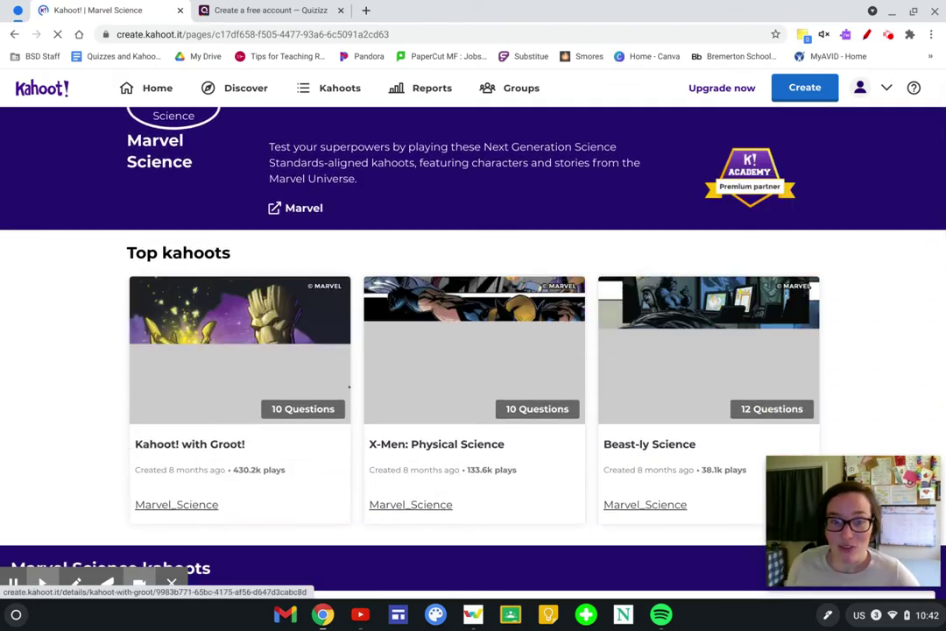
scroll(348, 386, down, 3)
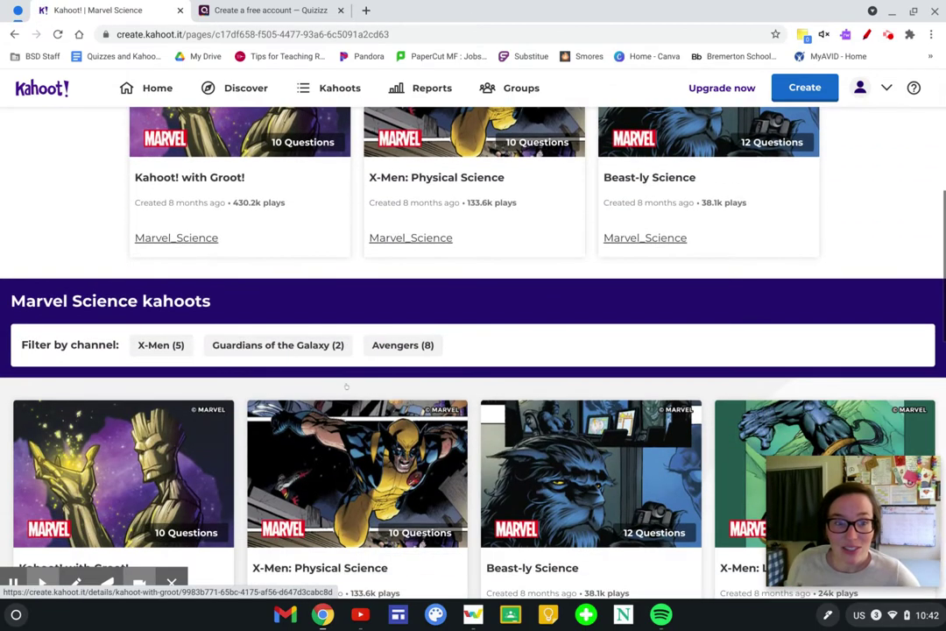
scroll(450, 303, up, 3)
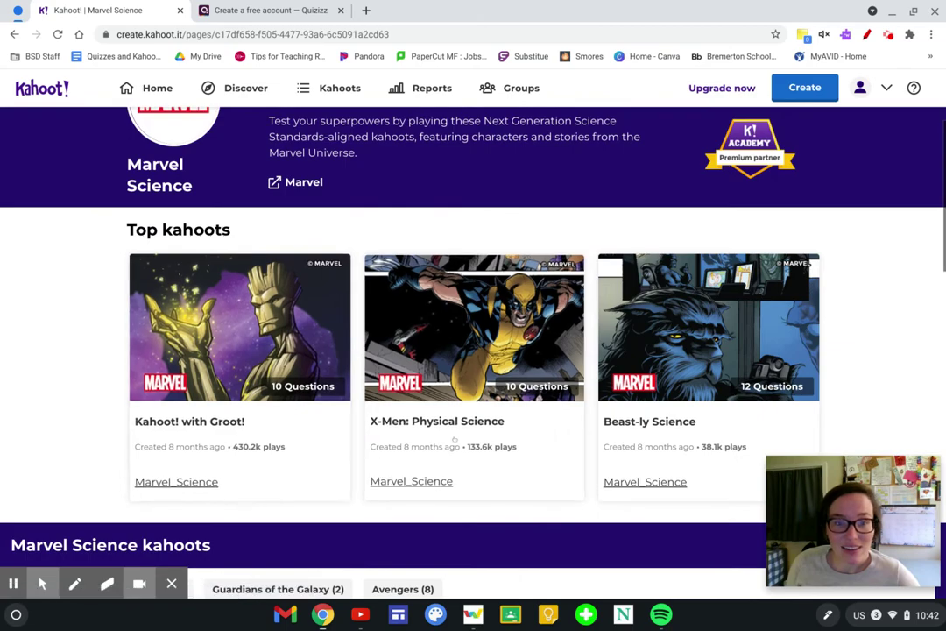
scroll(525, 424, down, 5)
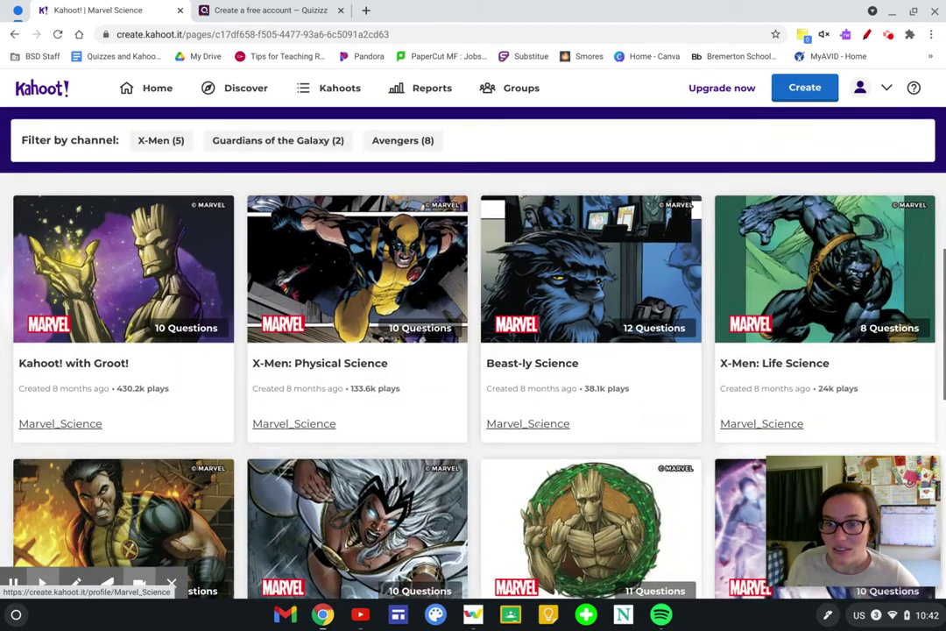
scroll(538, 424, down, 1)
scroll(536, 419, down, 2)
scroll(535, 413, down, 1)
scroll(531, 406, down, 1)
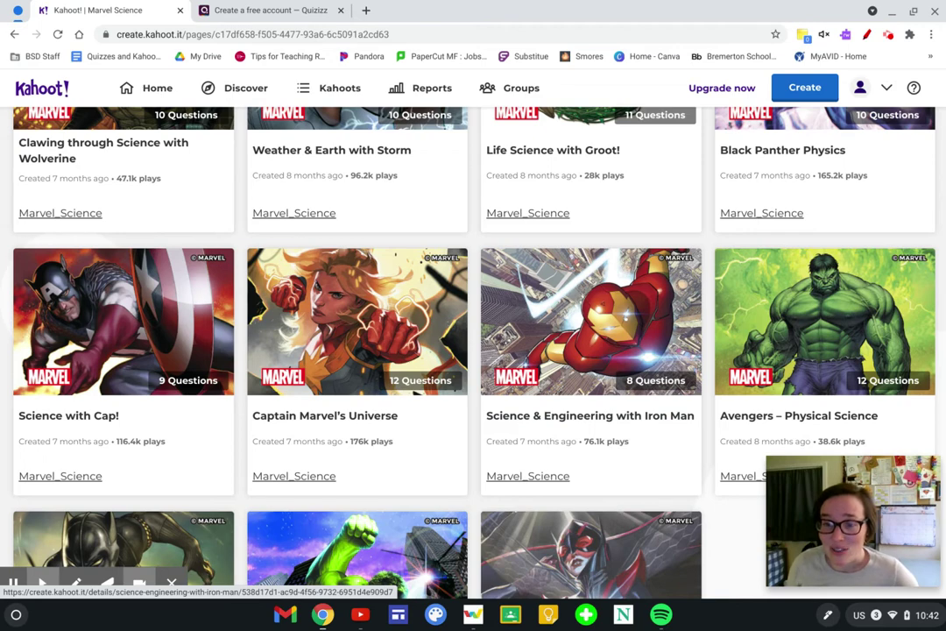
scroll(587, 350, up, 15)
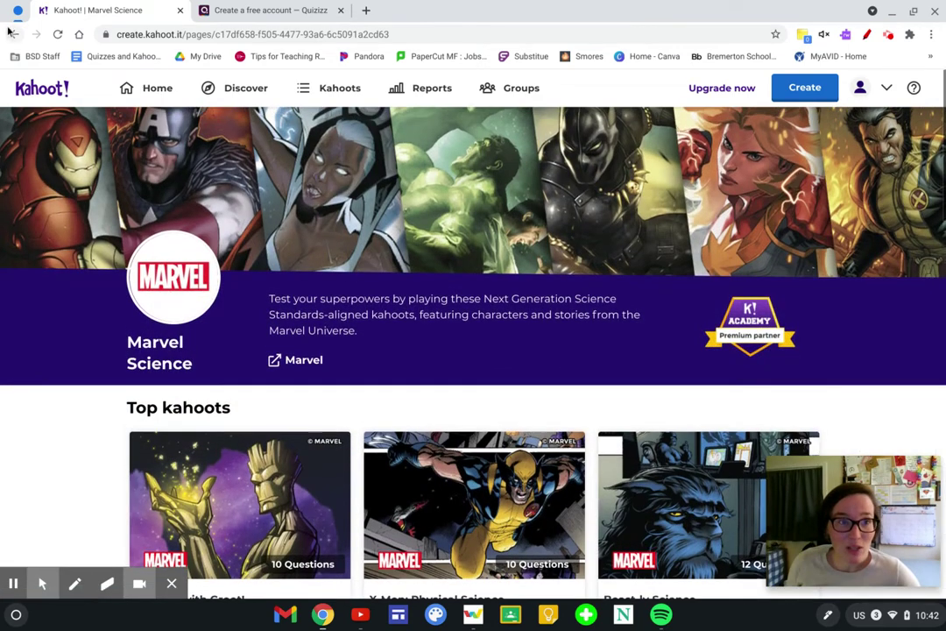
click(13, 33)
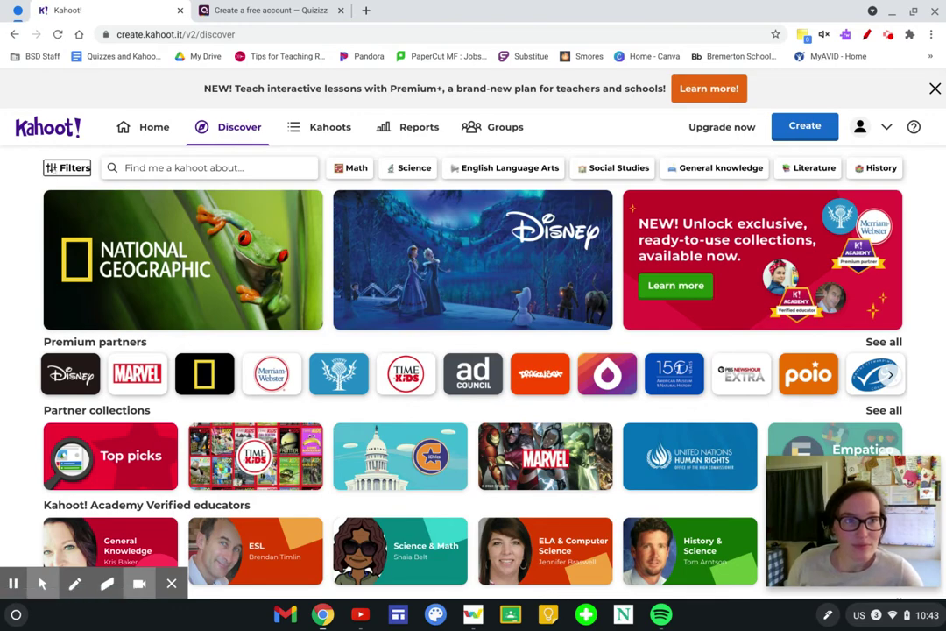
Step: Open the search filters and look over the subject, grade, creator and language choices
click(64, 167)
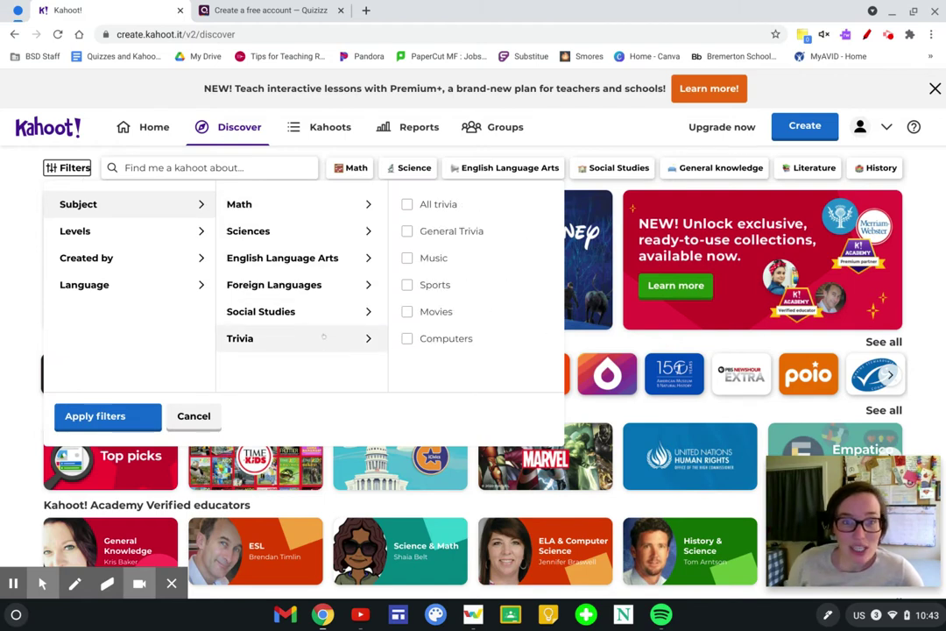
mouse_move(298, 204)
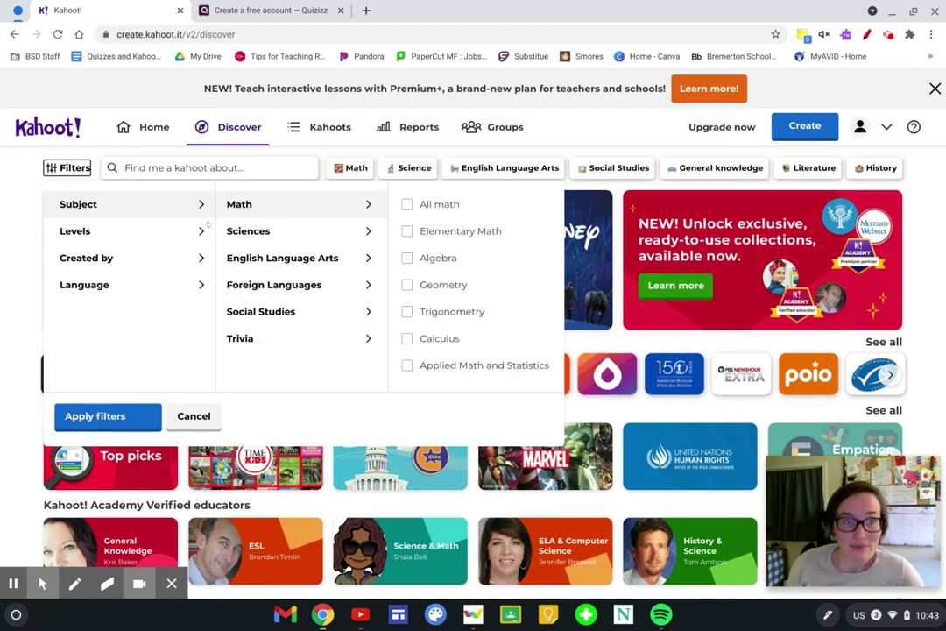
click(201, 230)
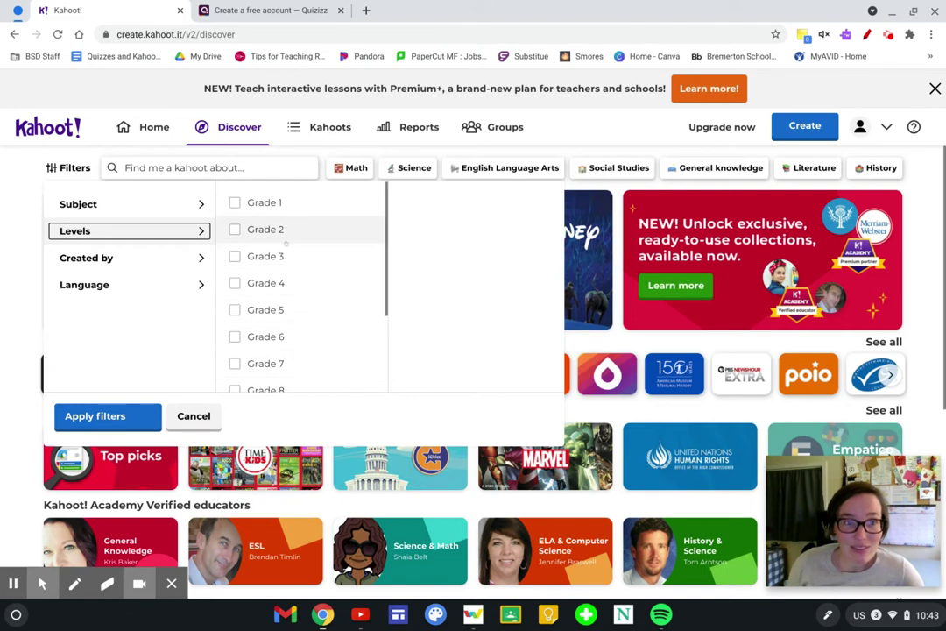
scroll(285, 244, down, 3)
click(197, 258)
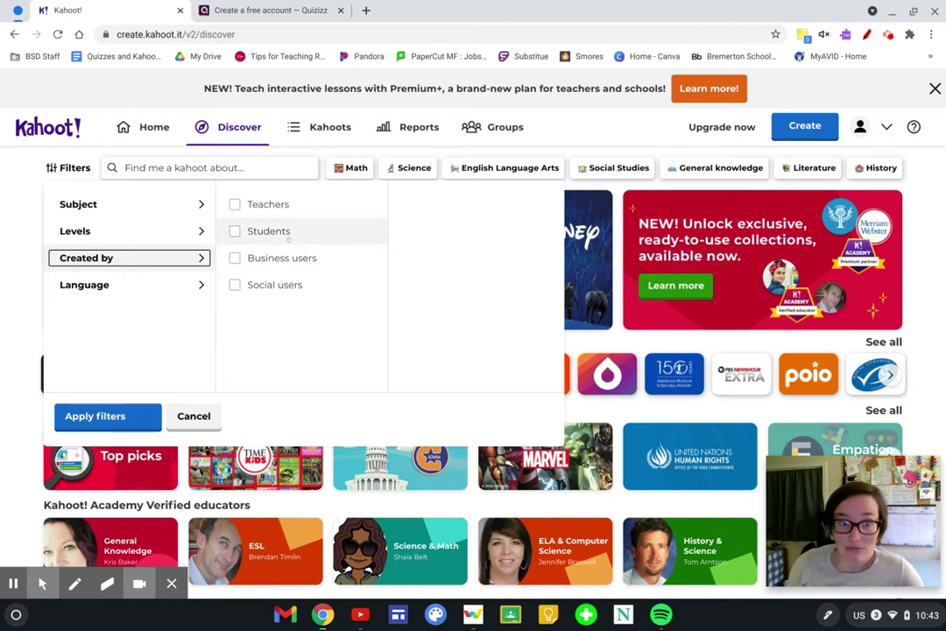
click(174, 282)
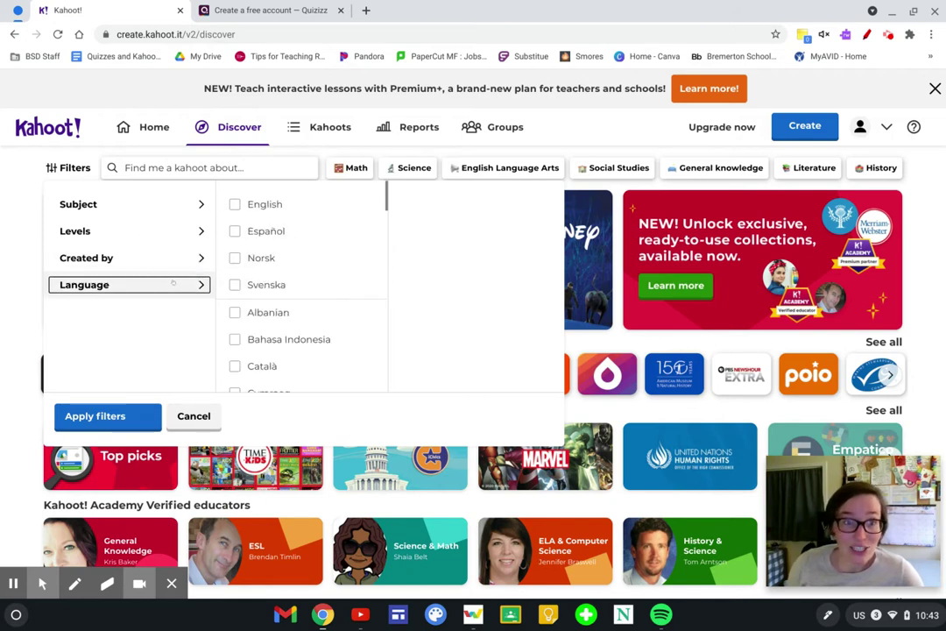
click(167, 221)
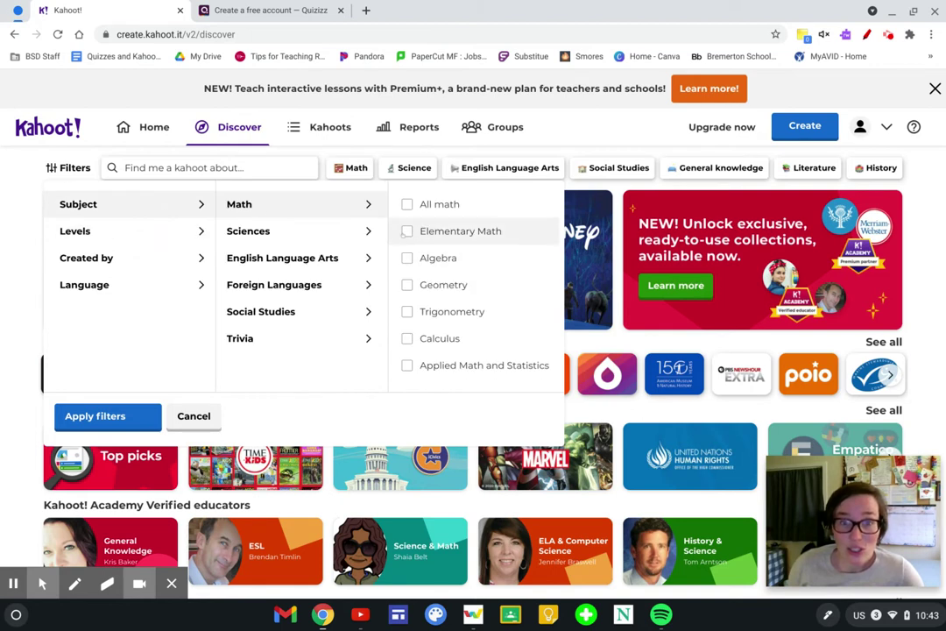
Step: Filter the results to Elementary Math, Grade 2, made by Teachers, in English
click(406, 230)
click(180, 231)
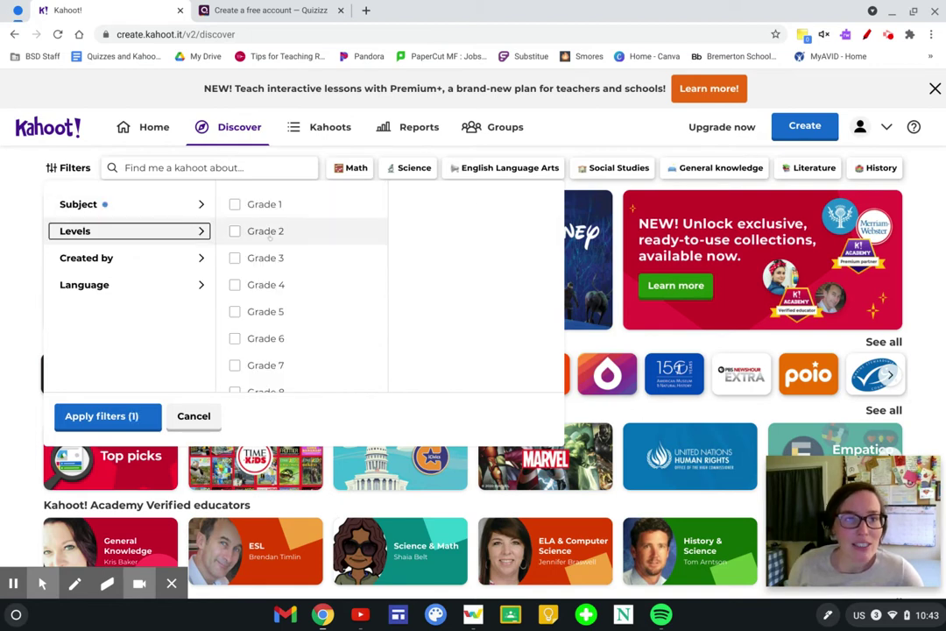
click(235, 230)
click(131, 256)
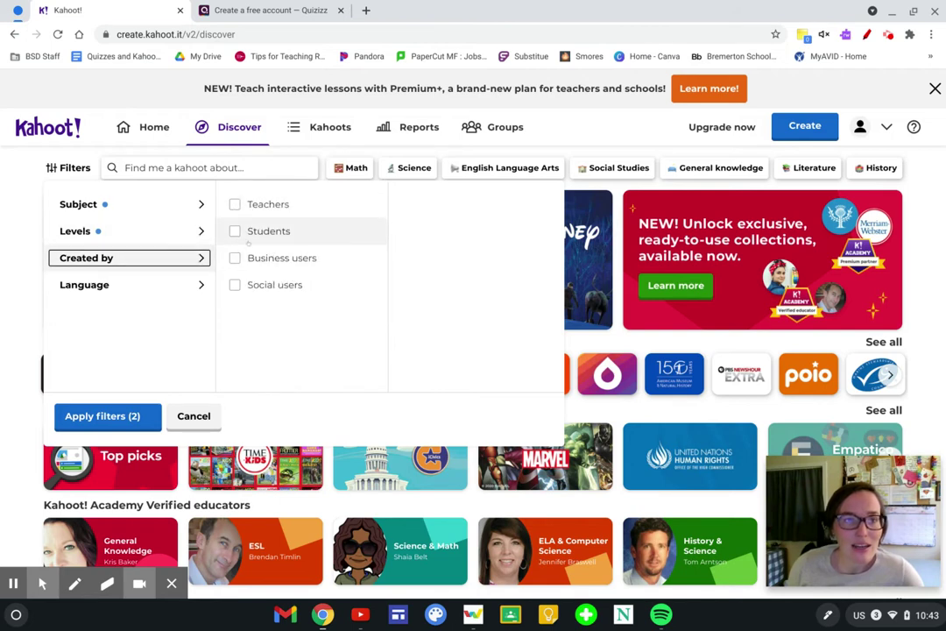
click(235, 203)
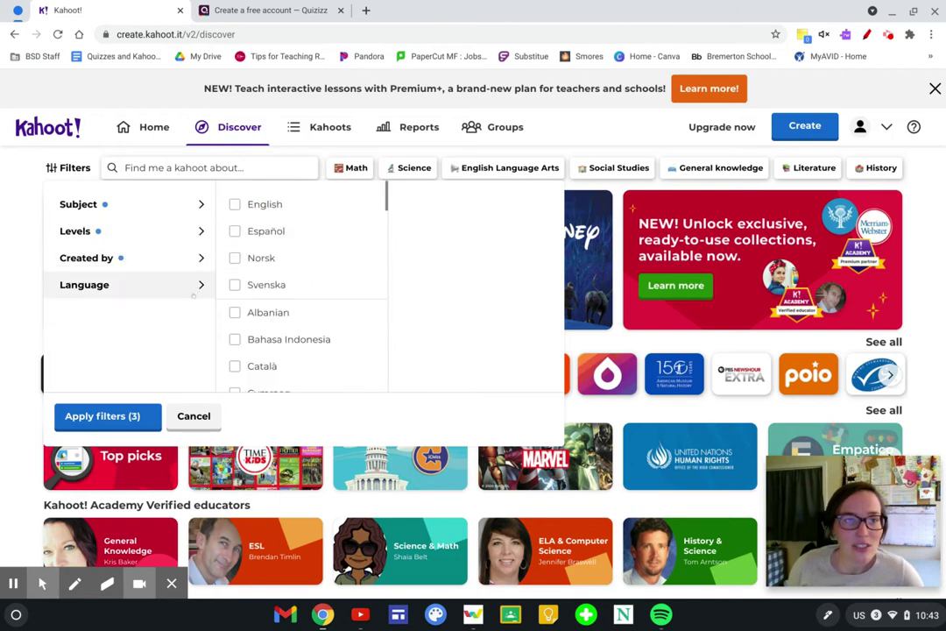
click(235, 204)
click(134, 420)
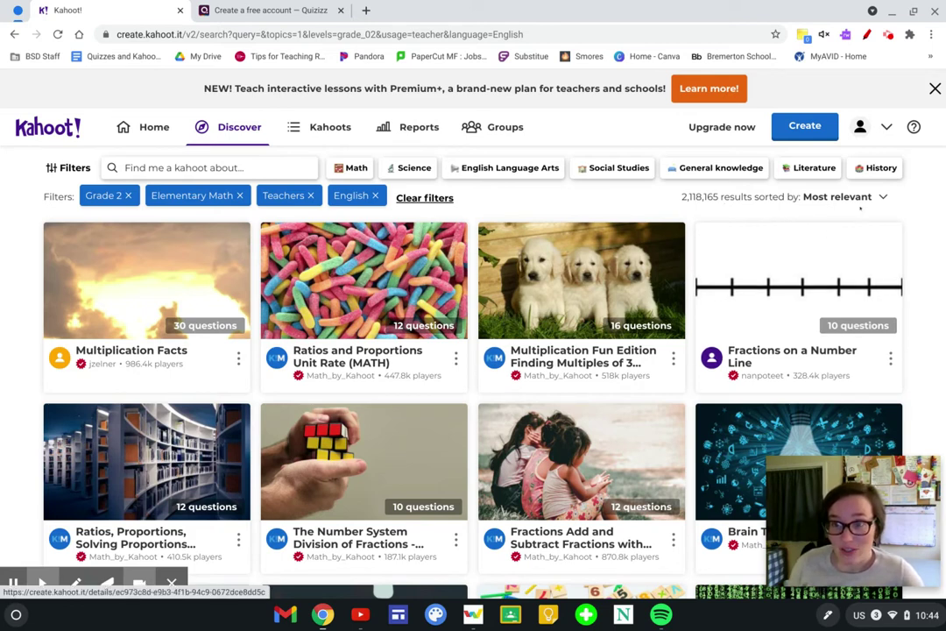
Step: Sort results by Highest quality and scroll down to the 4th Grade Math EOG Review_Part 3 card
click(855, 197)
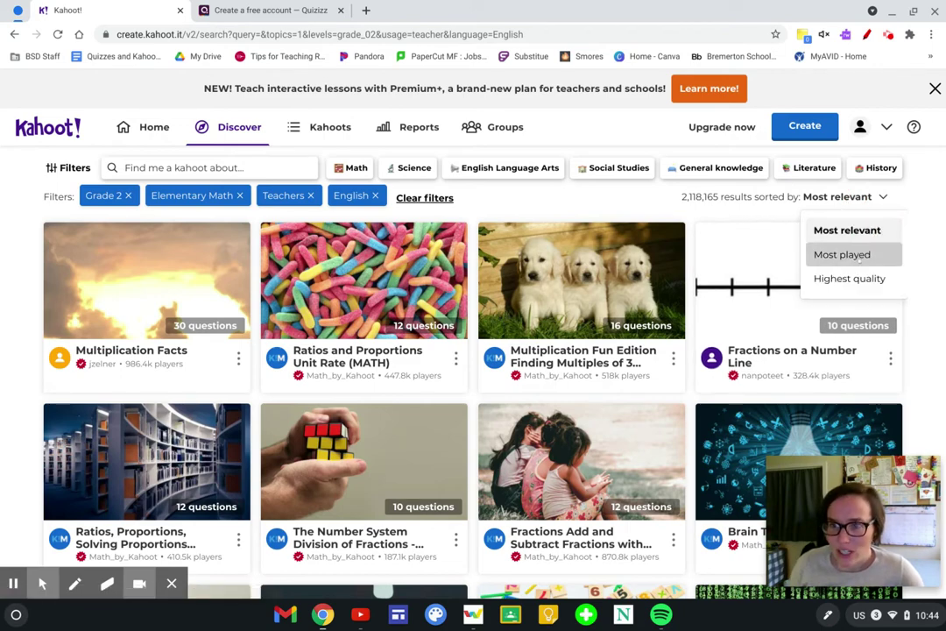
click(850, 279)
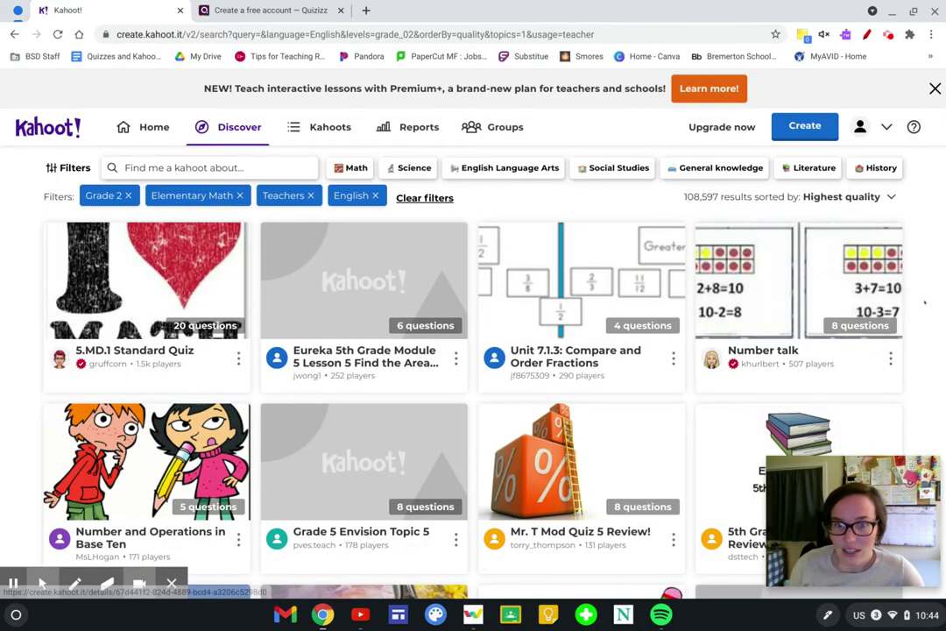
scroll(924, 302, down, 2)
scroll(924, 302, down, 3)
scroll(924, 302, down, 1)
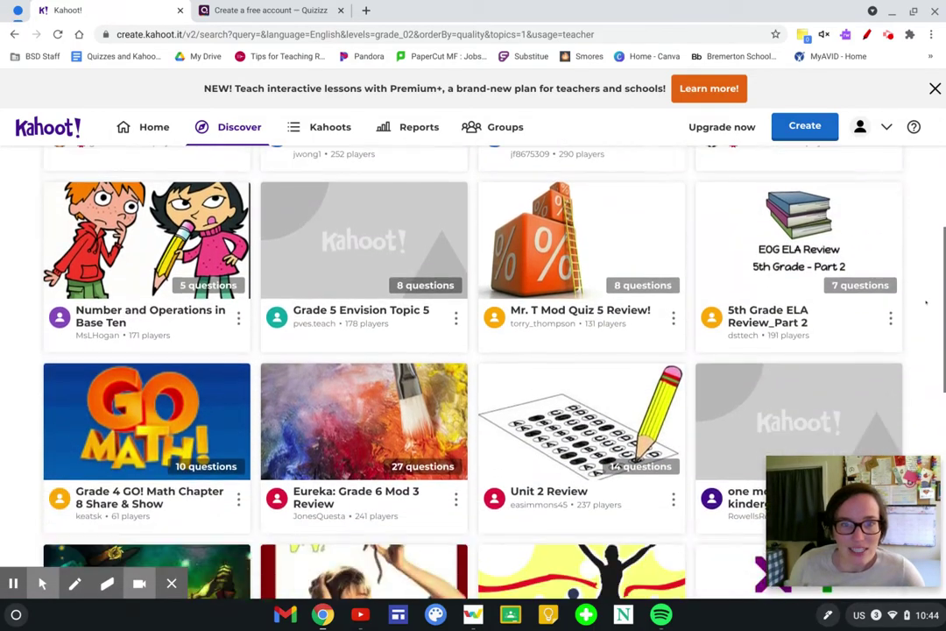
scroll(925, 302, down, 1)
scroll(926, 303, down, 1)
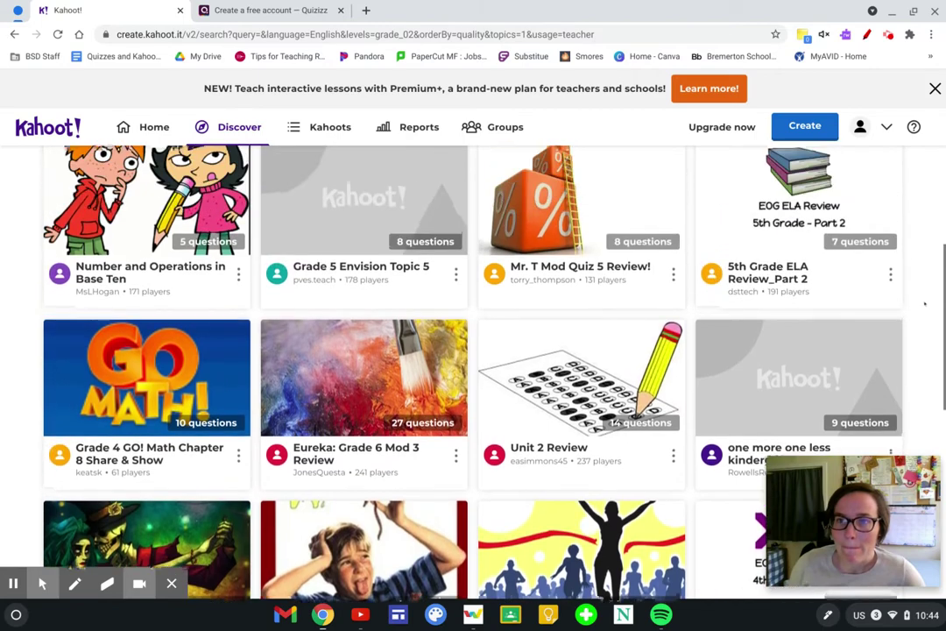
scroll(926, 302, down, 2)
scroll(924, 304, down, 1)
scroll(925, 304, down, 2)
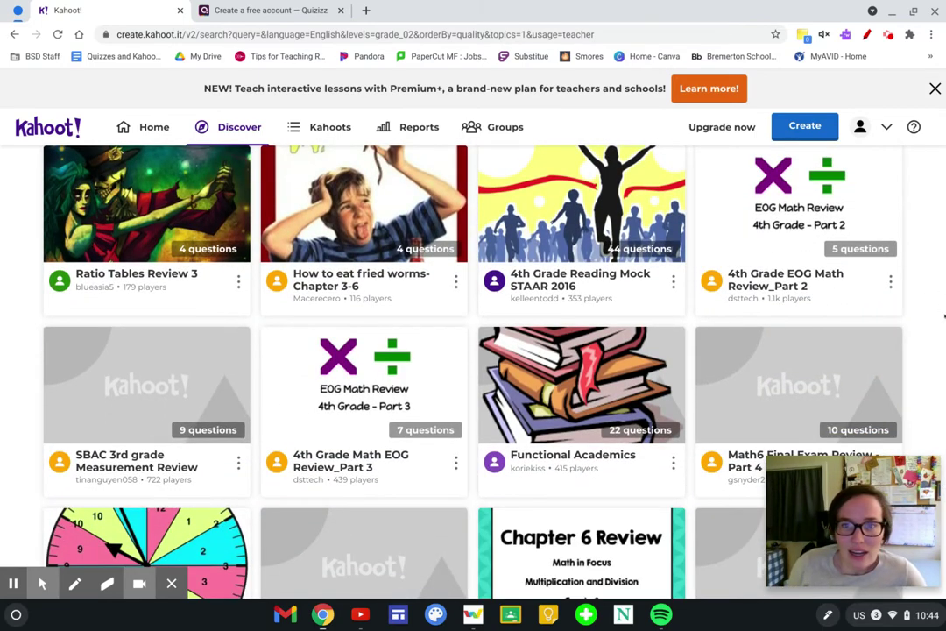
Step: Open the 4th Grade Math EOG Review_Part 3 kahoot's details page
click(336, 377)
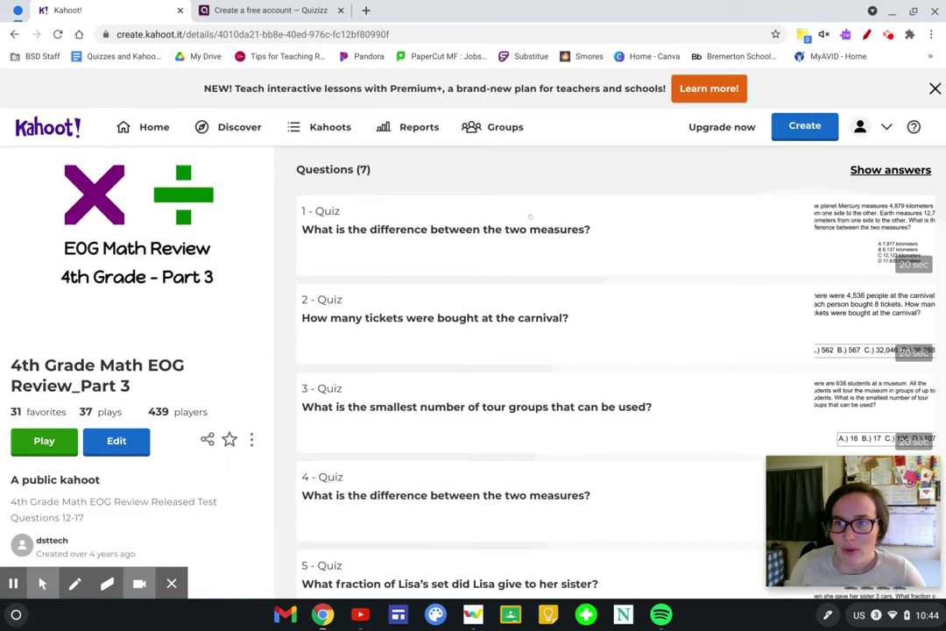
scroll(570, 440, down, 3)
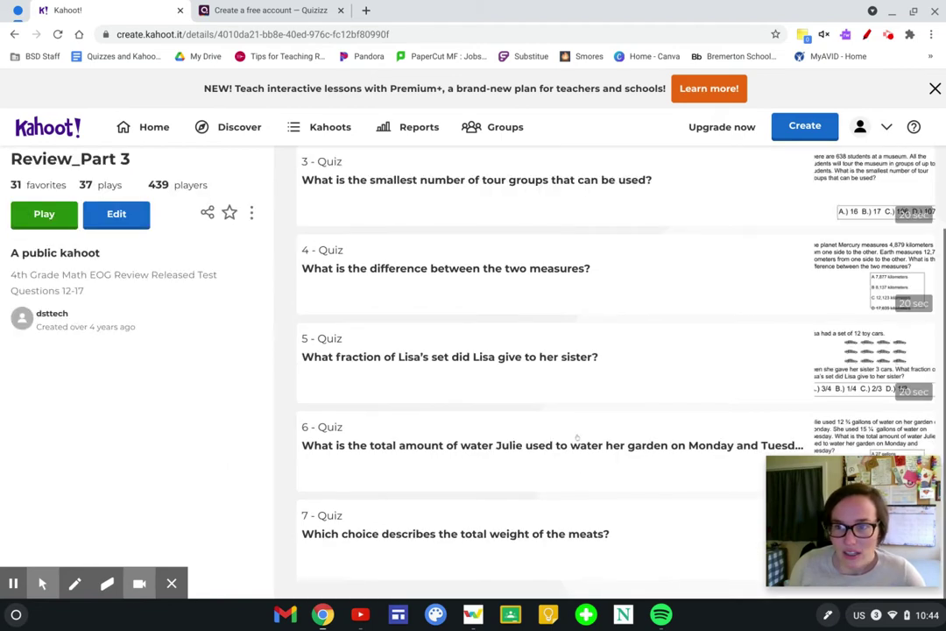
scroll(577, 437, up, 3)
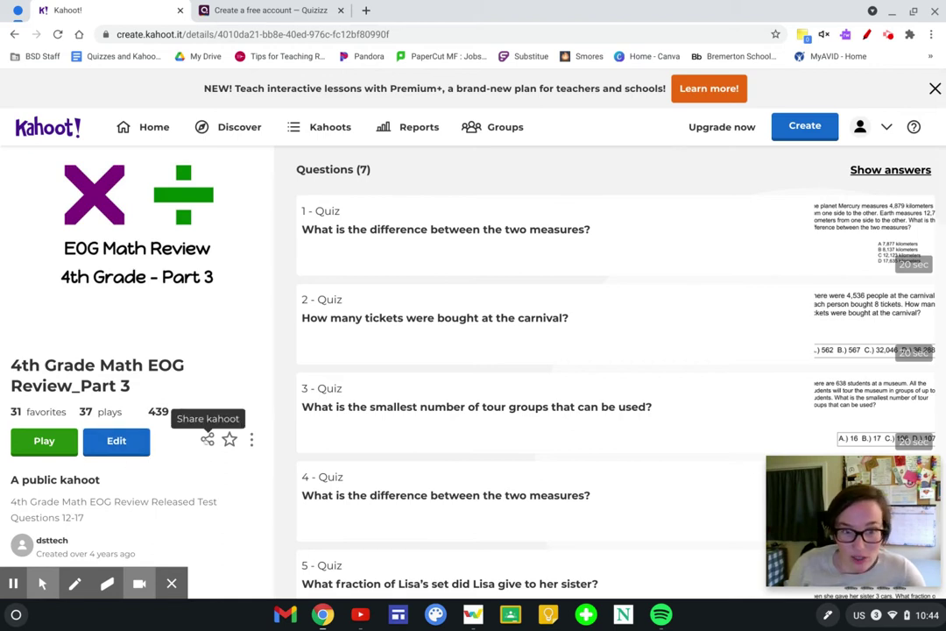
Step: Star the kahoot as a favorite, then open and close its options menu
click(229, 439)
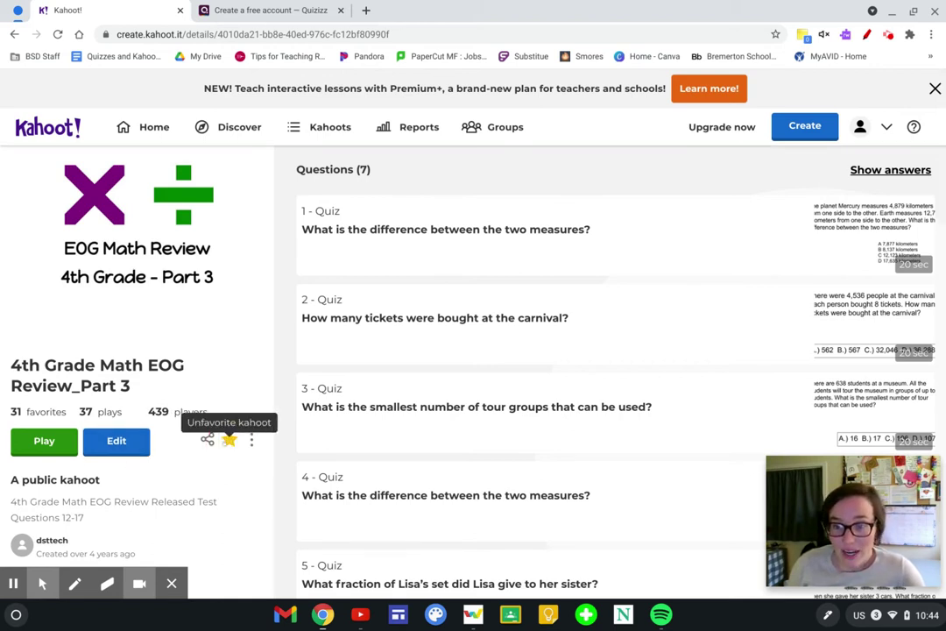
click(251, 439)
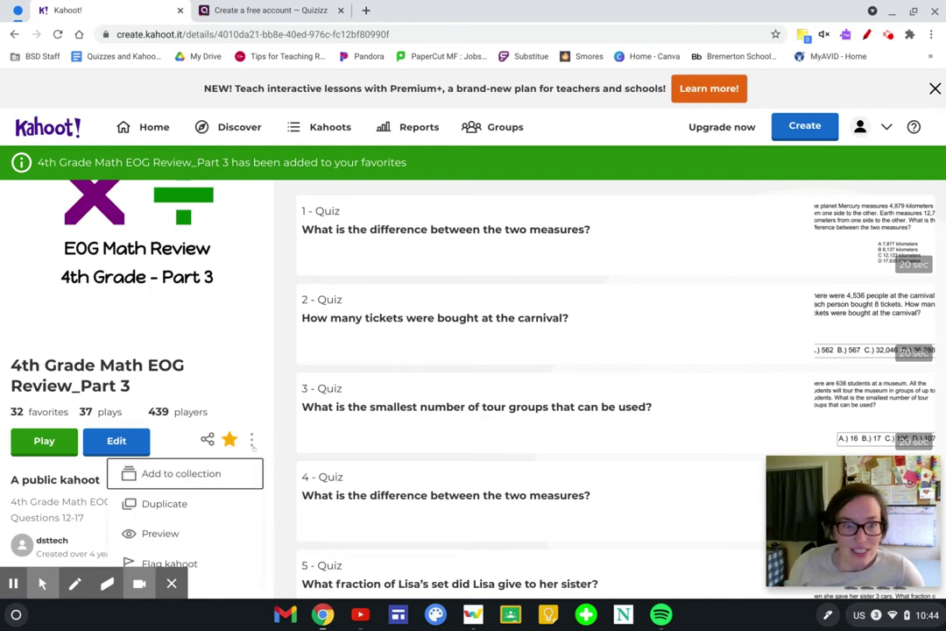
scroll(217, 466, down, 1)
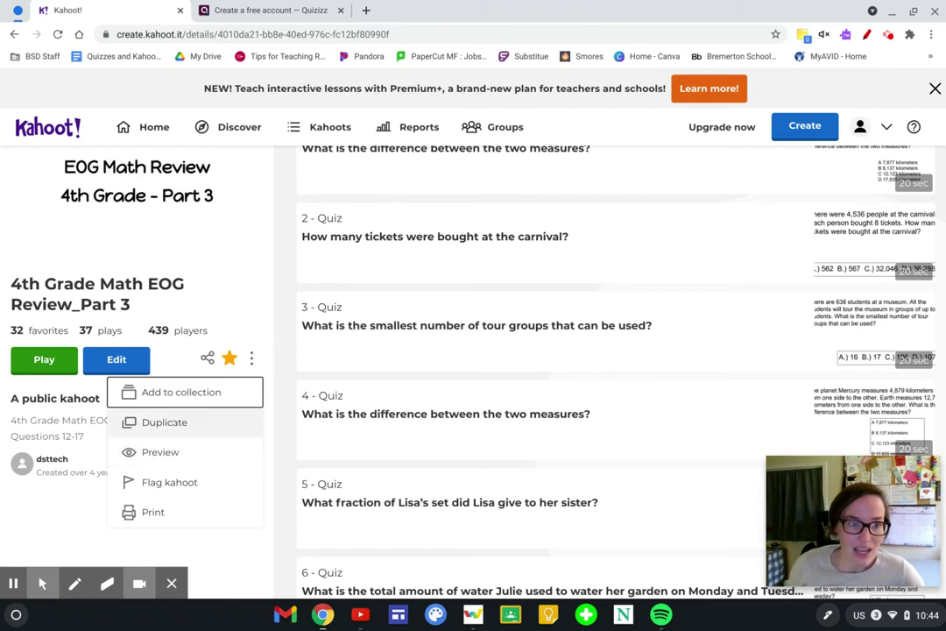
click(158, 289)
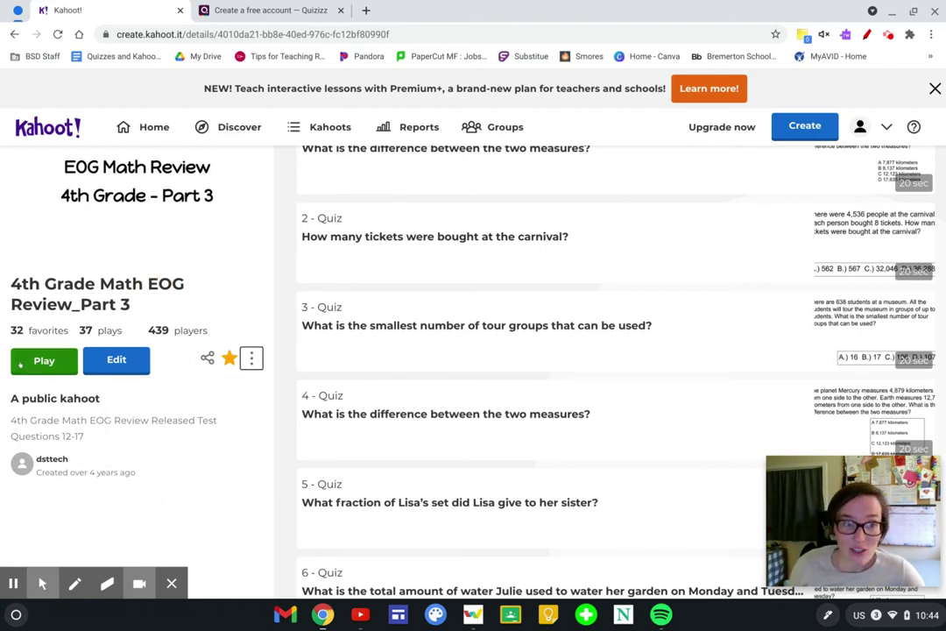
Step: Duplicate the kahoot to edit it and give question 1 a 240-second time limit
click(115, 365)
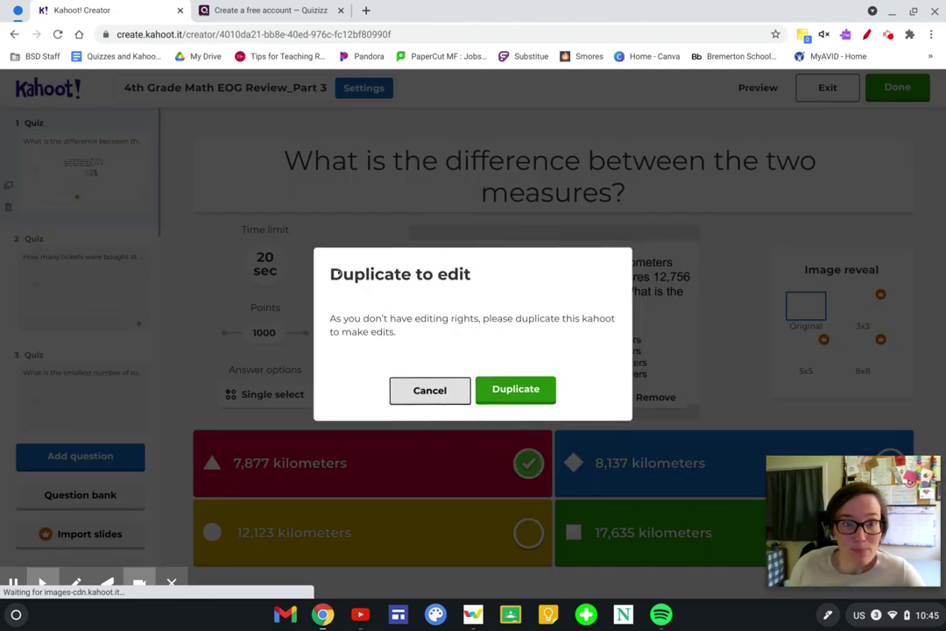
click(501, 395)
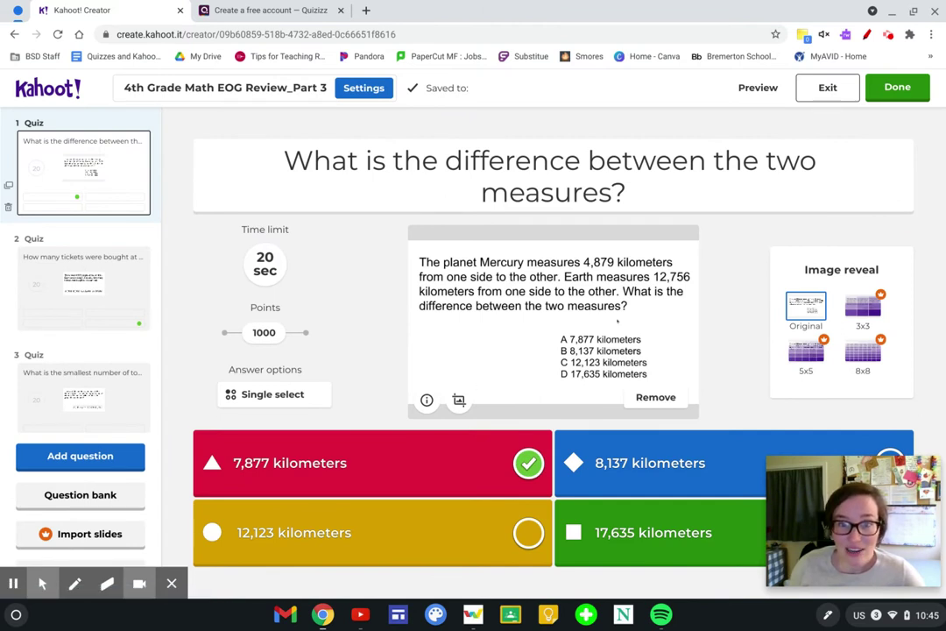
scroll(80, 306, down, 5)
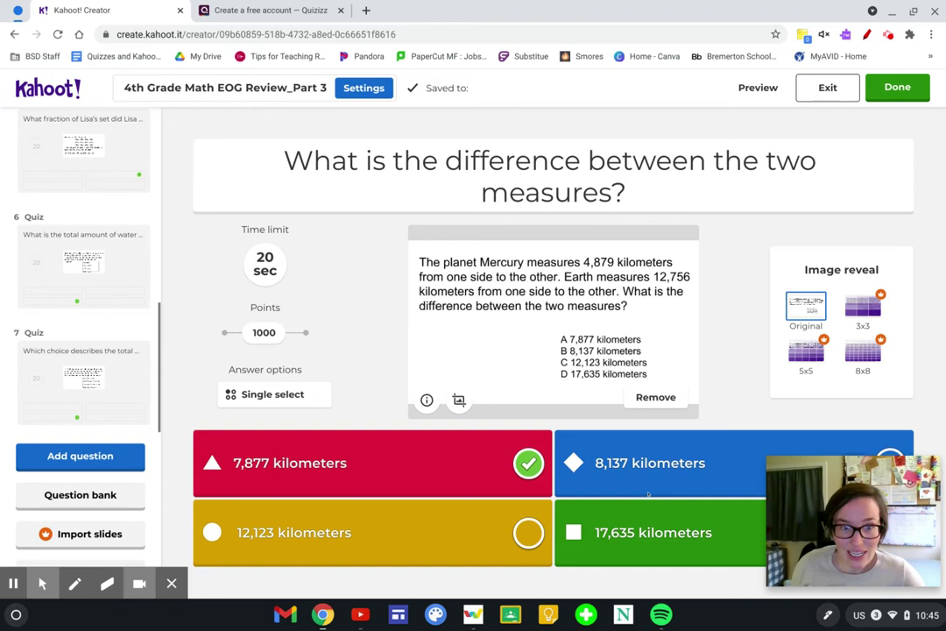
click(264, 263)
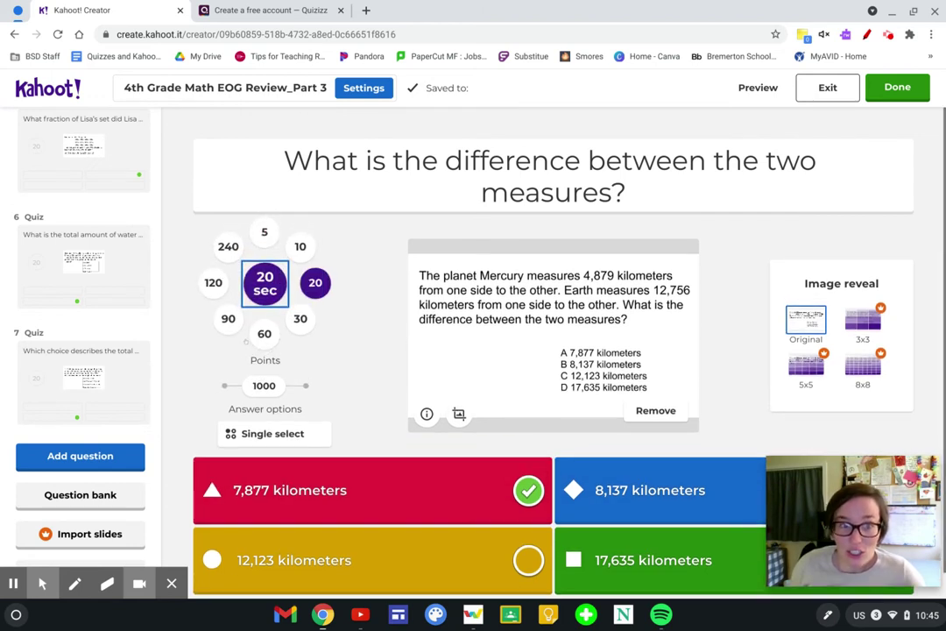
click(228, 246)
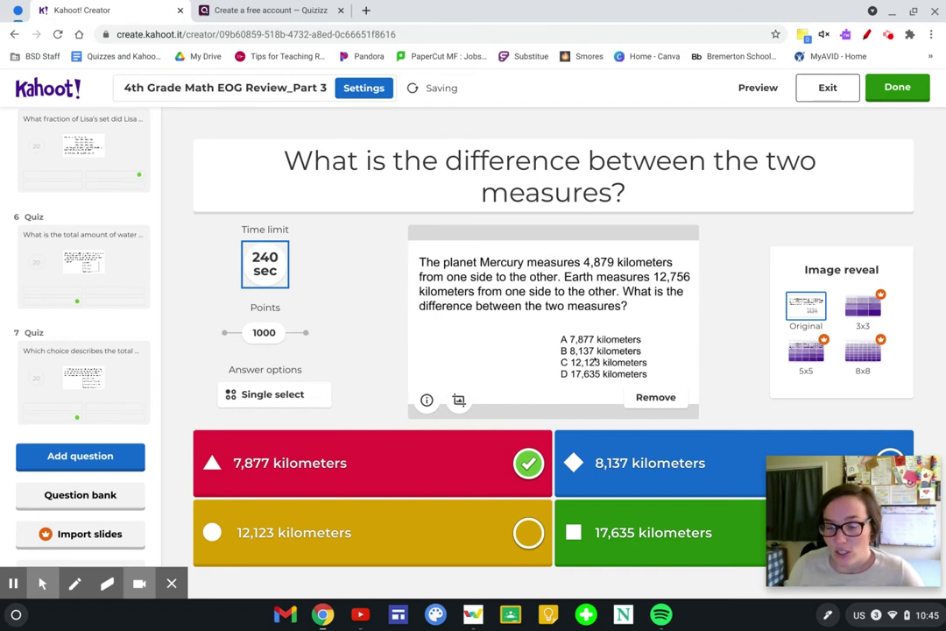
mouse_move(83, 264)
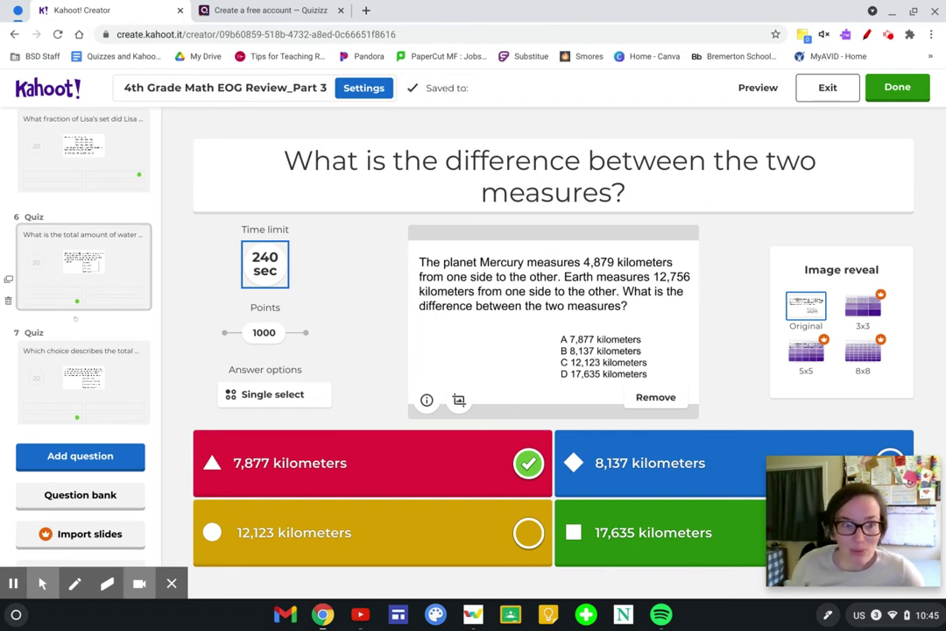
scroll(97, 233, up, 10)
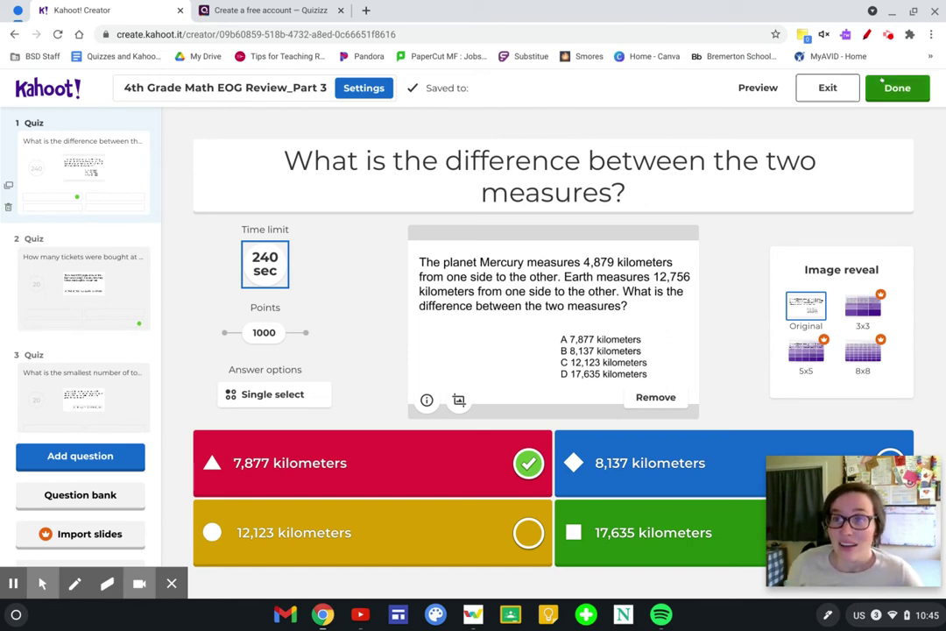
Step: Save the edited copy and land in My Kahoots with it listed first
click(882, 81)
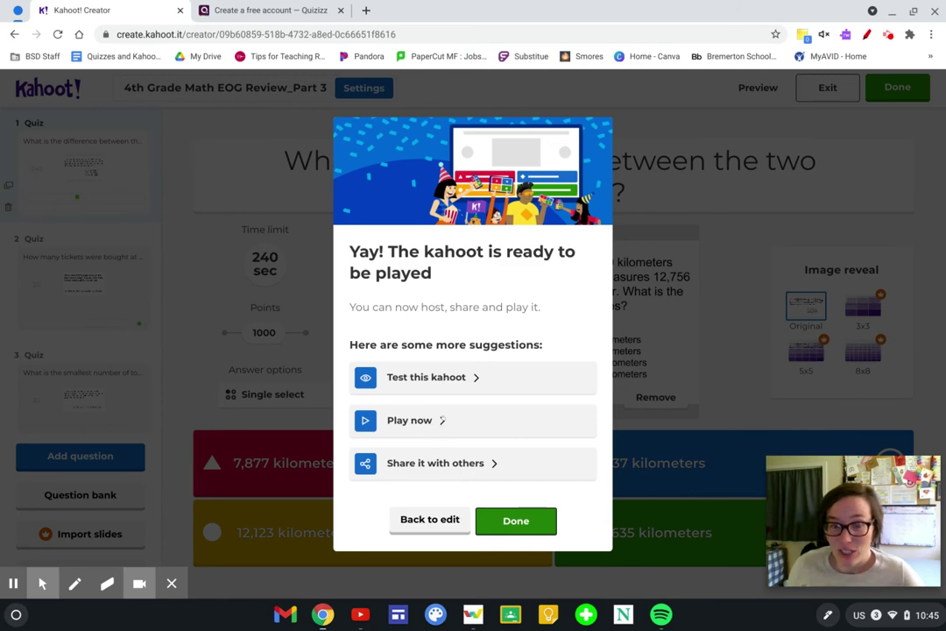
click(525, 520)
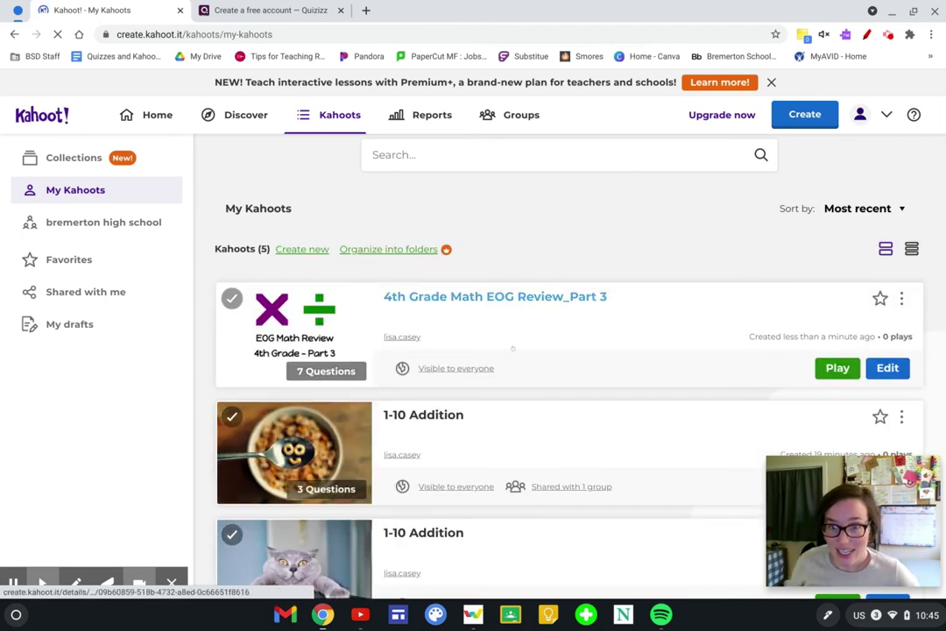
Step: Star the new 4th Grade Math EOG Review_Part 3 copy, then return to Discover
click(880, 299)
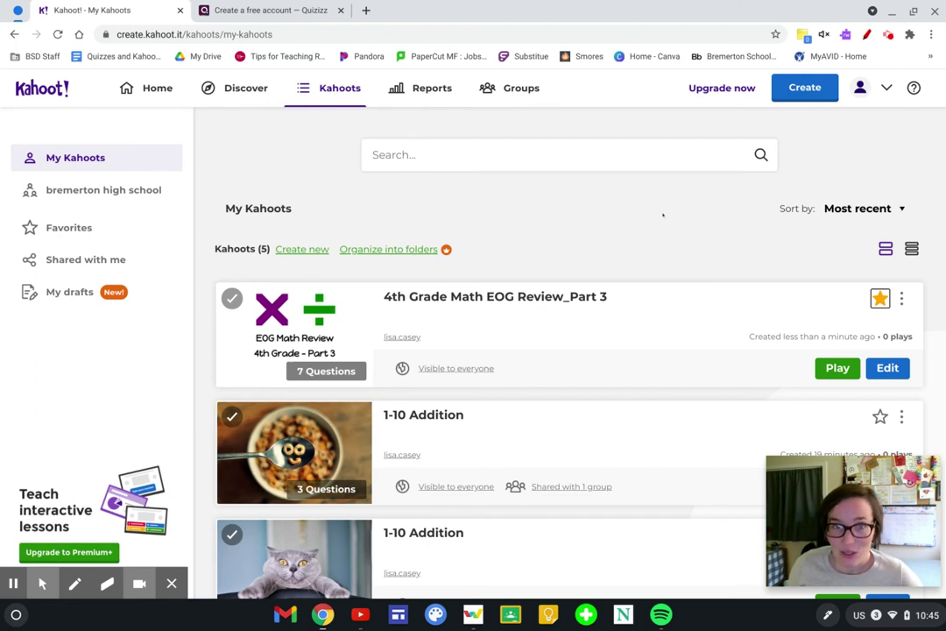
click(207, 80)
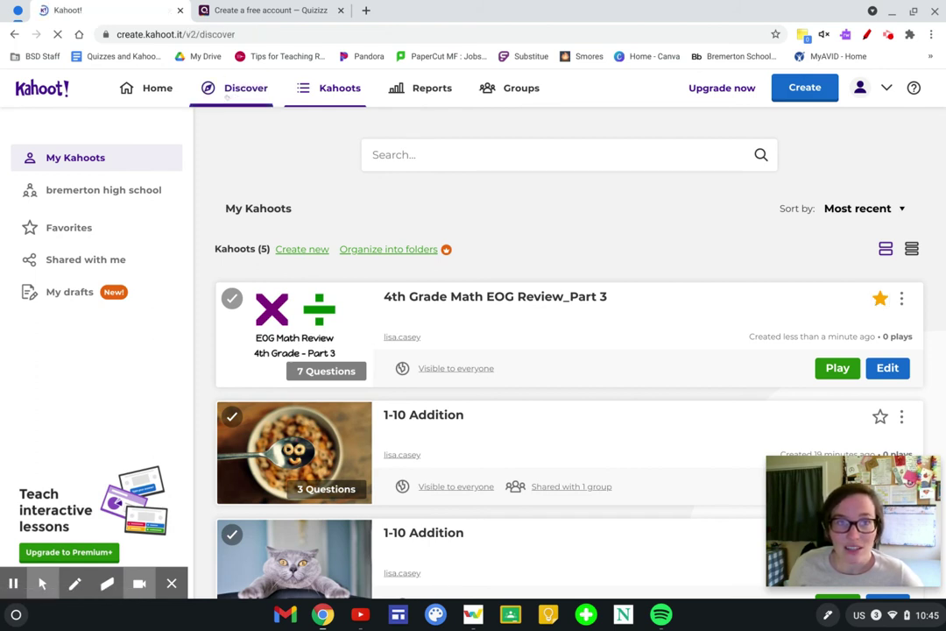